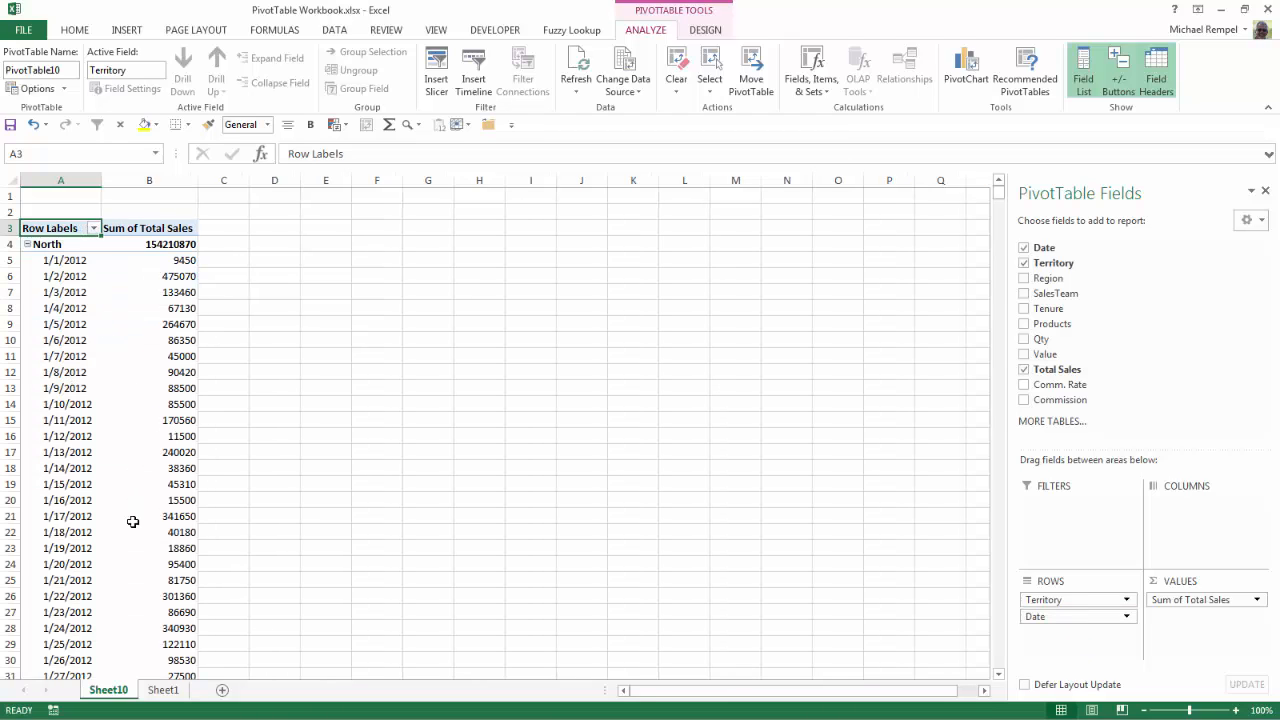
click(76, 341)
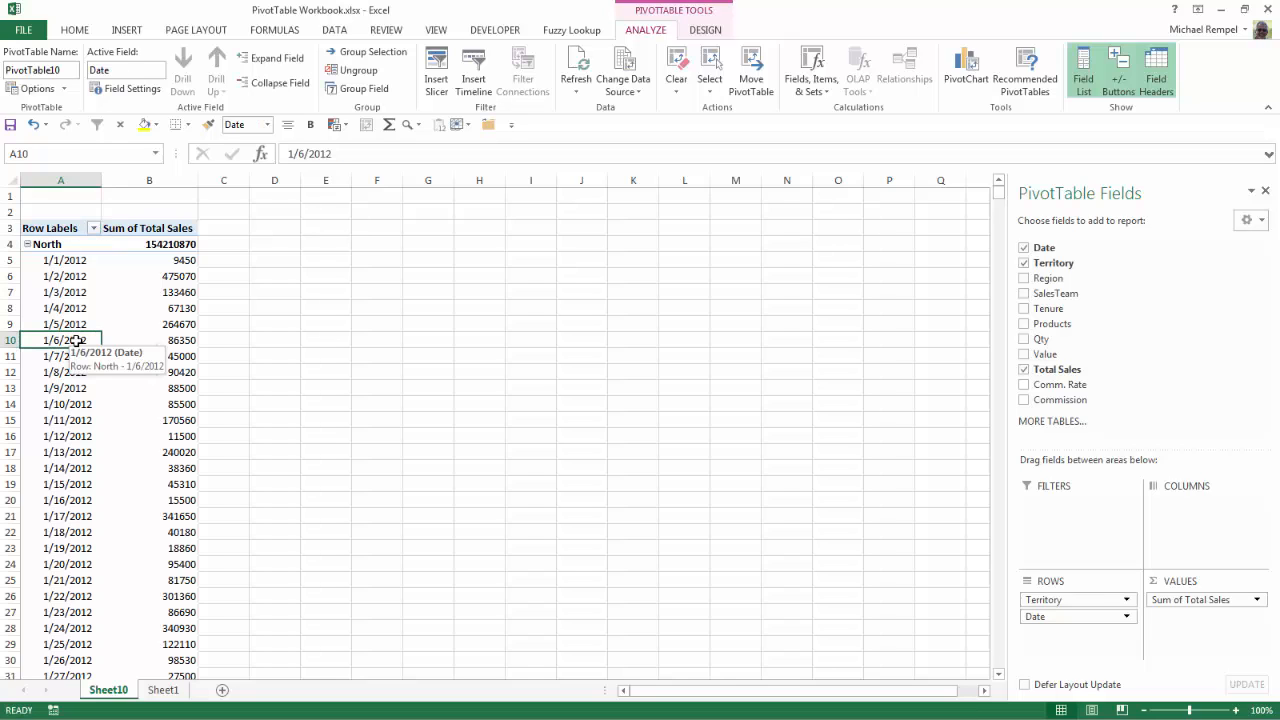
click(372, 53)
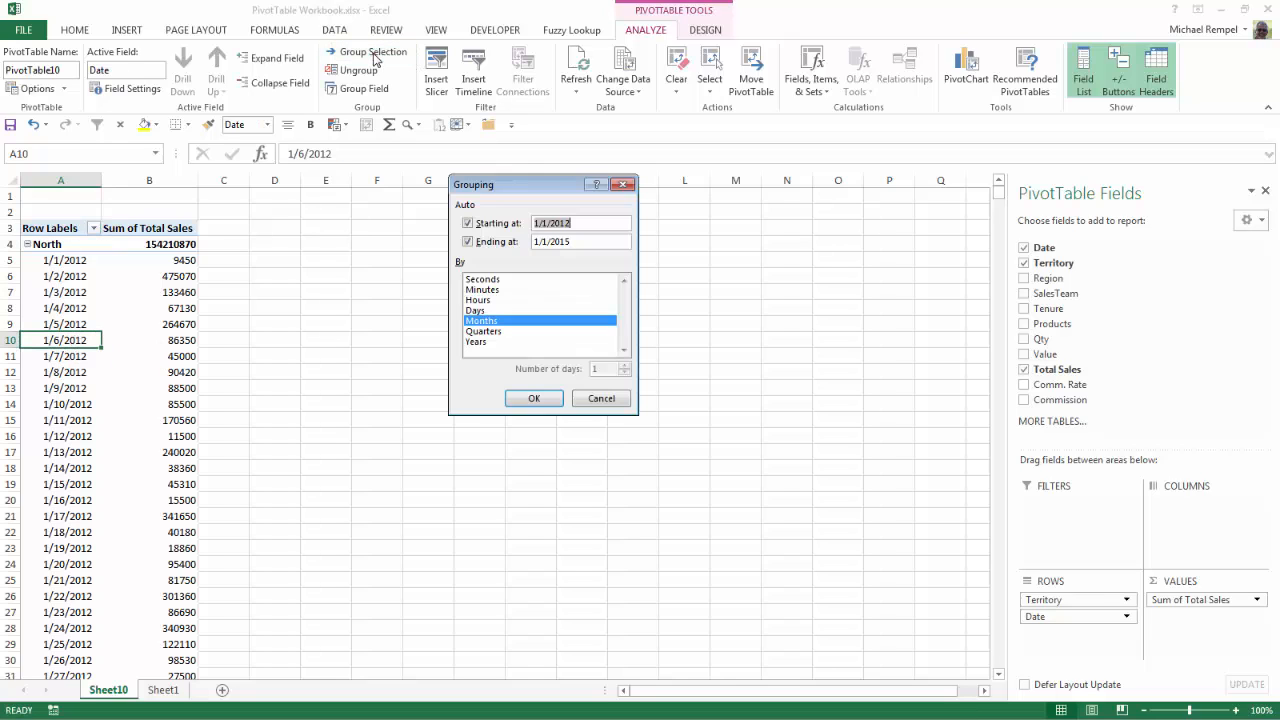
click(601, 398)
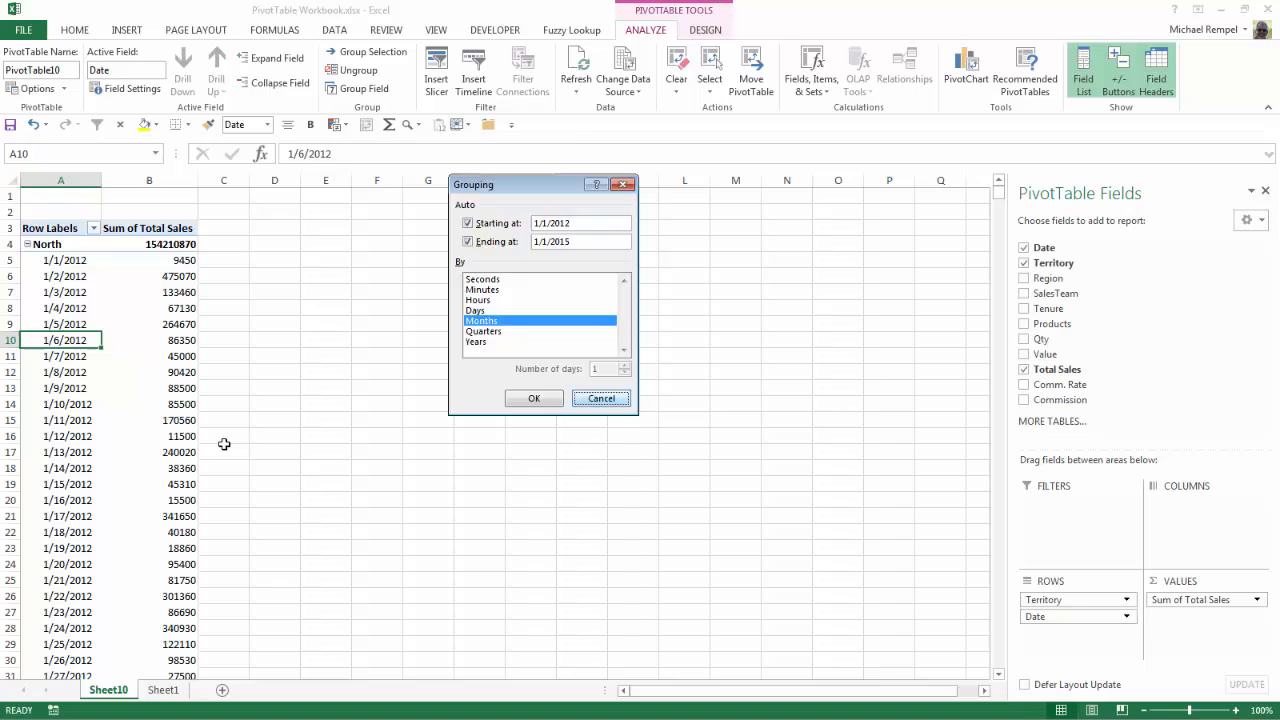
- Group the PivotTable's dates under each territory by Quarters and Years
right_click(52, 336)
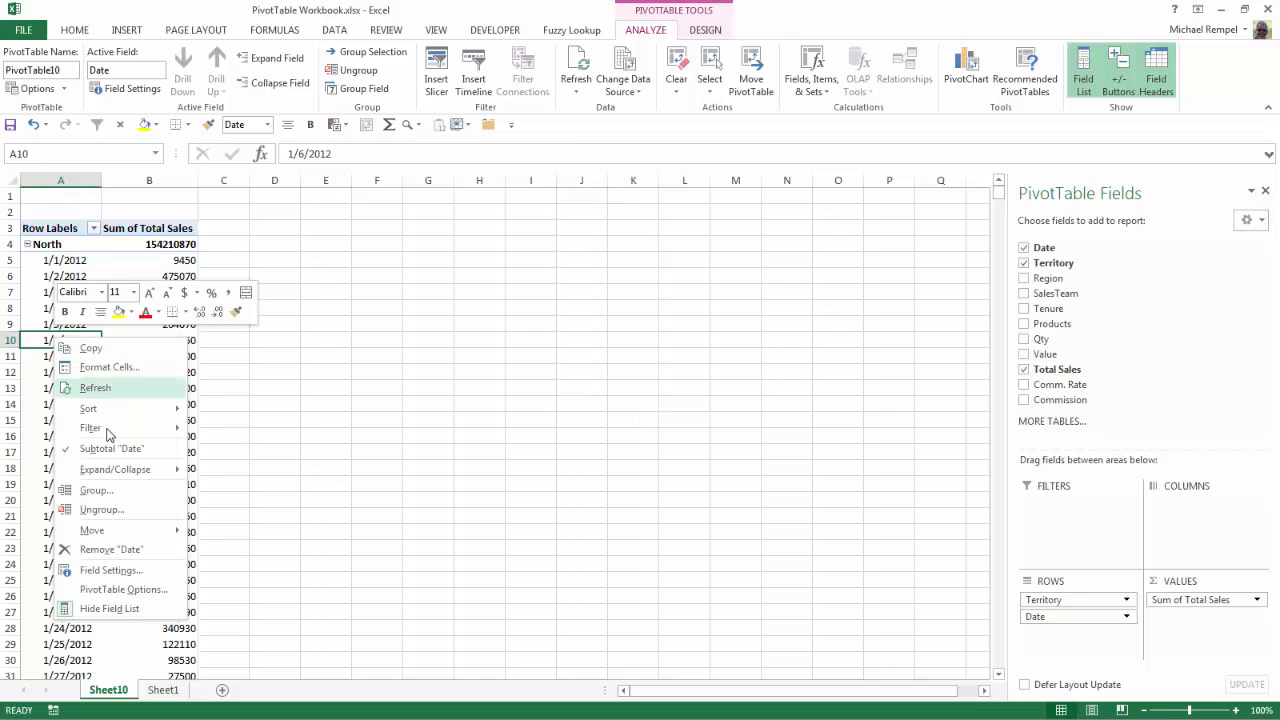
click(100, 490)
drag(77, 372, 343, 241)
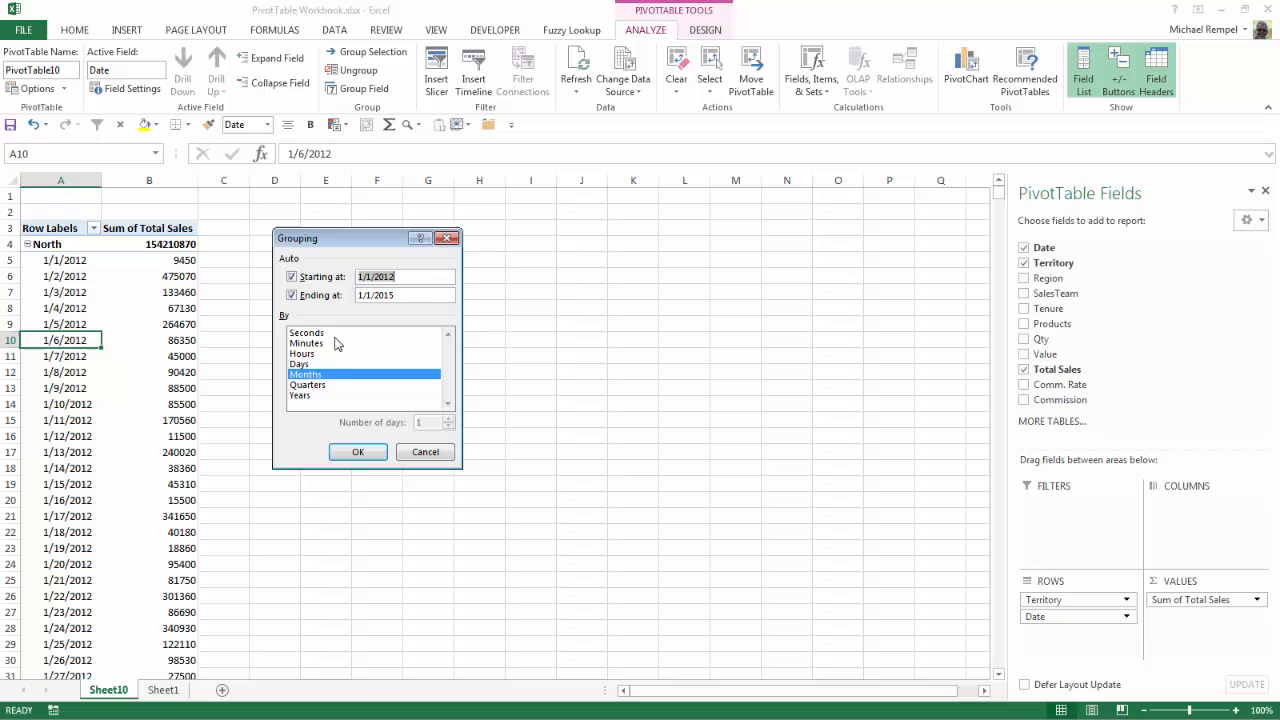
click(308, 385)
click(311, 376)
click(305, 396)
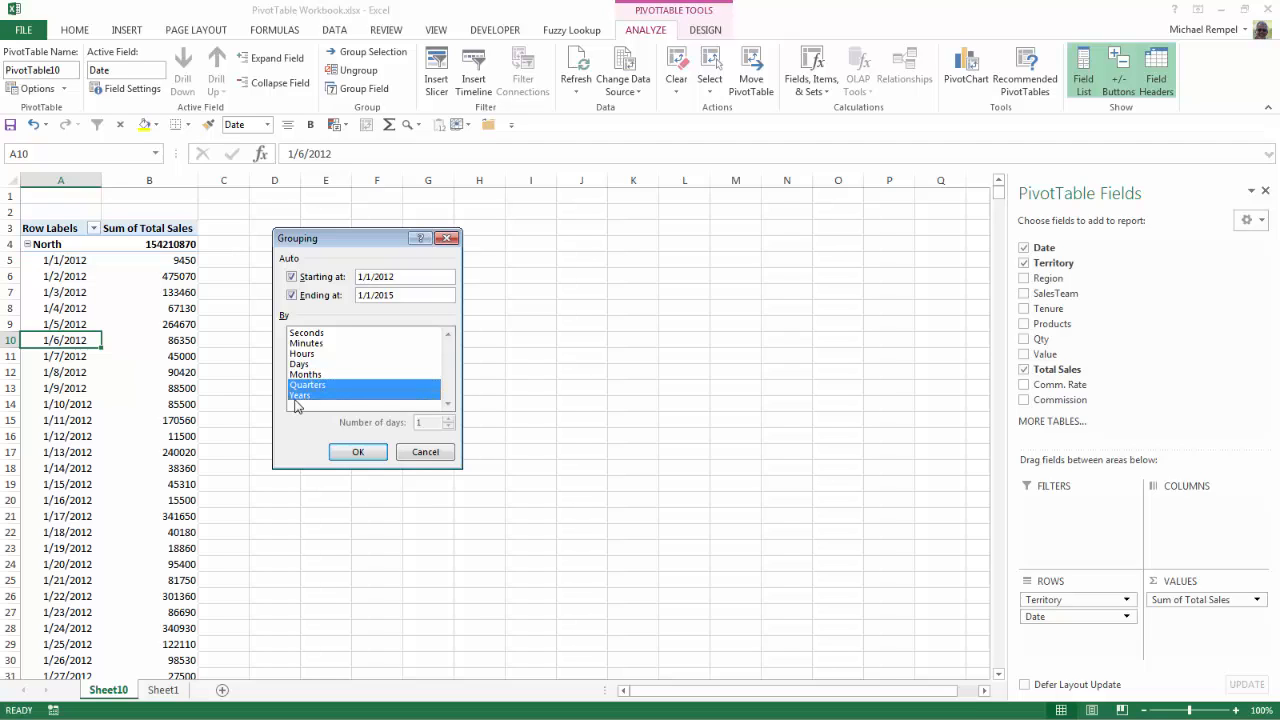
click(350, 451)
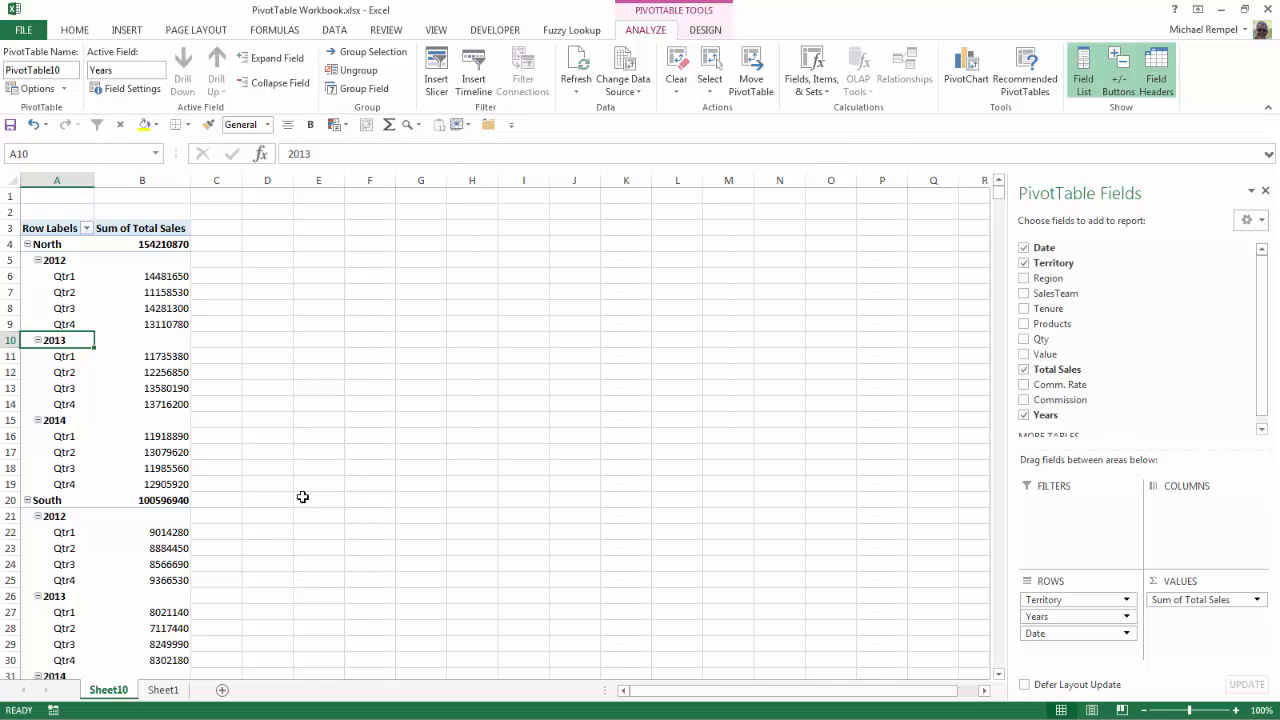
- Insert a PivotTable from the SalesData_3Yrs table on Sheet1 at cell G4 of Sheet10, with Total Sales as its row field
click(163, 690)
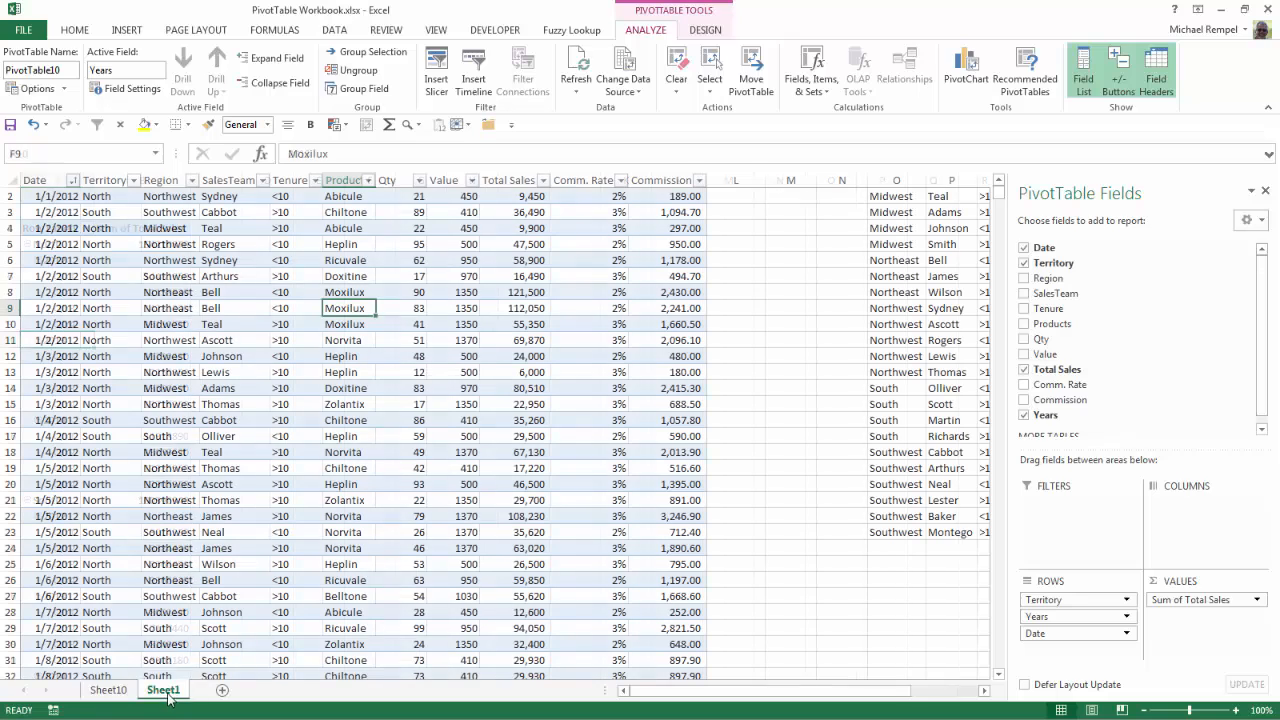
click(218, 310)
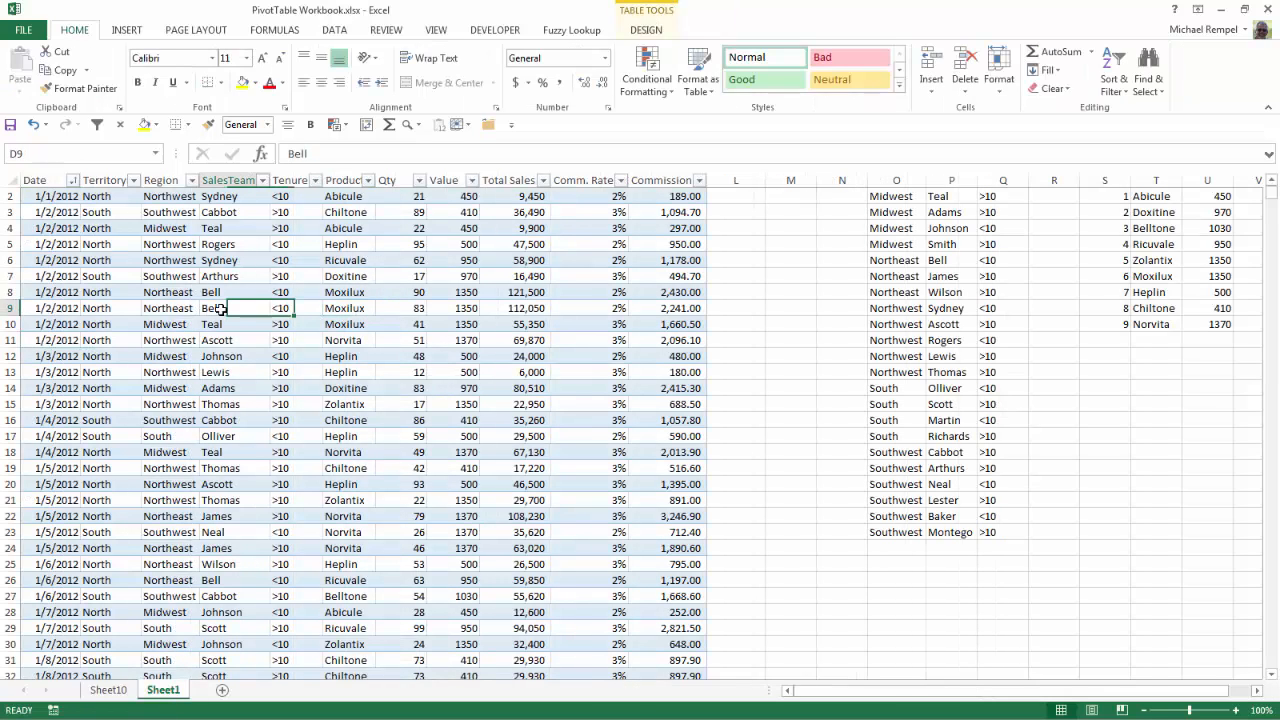
click(127, 30)
click(27, 57)
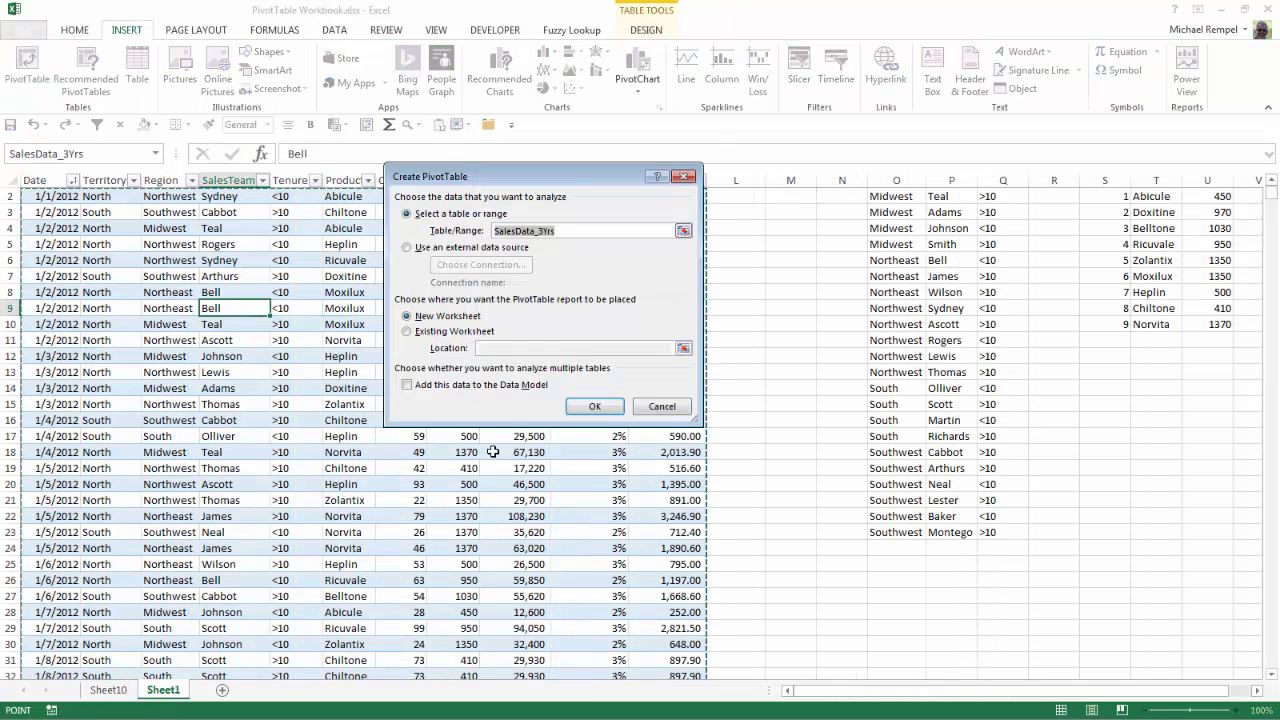
click(406, 331)
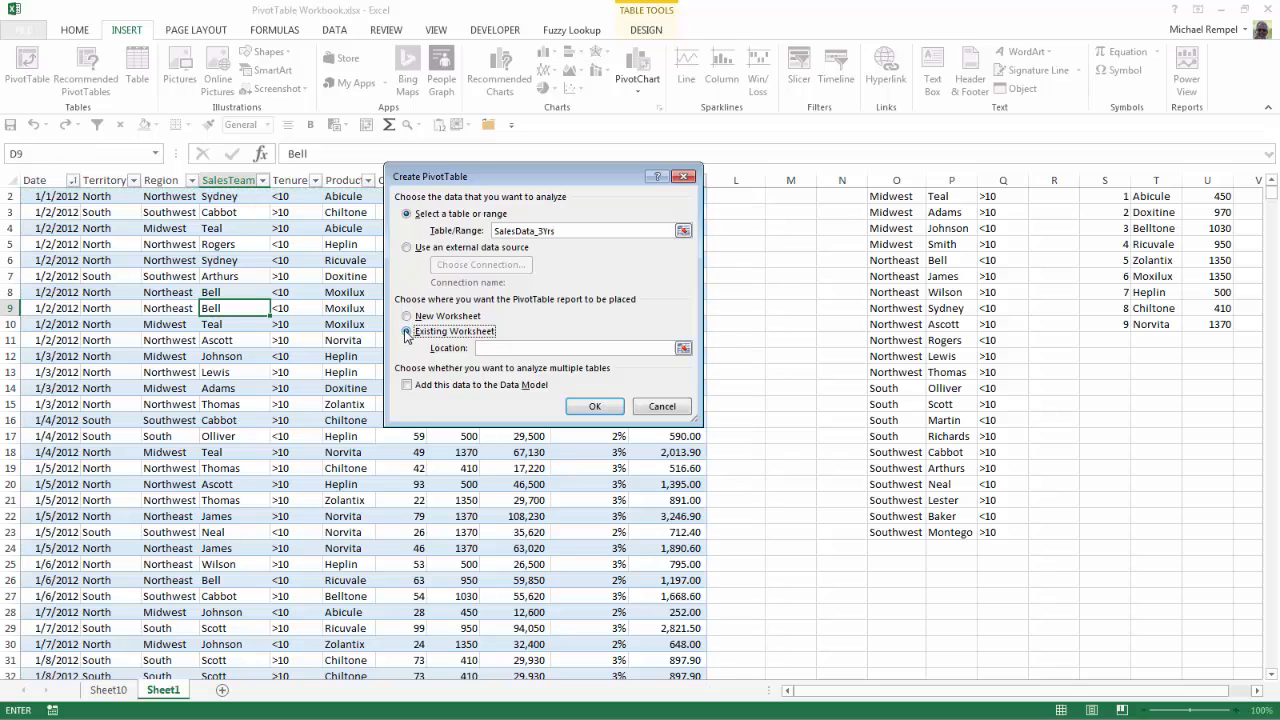
click(683, 348)
click(100, 690)
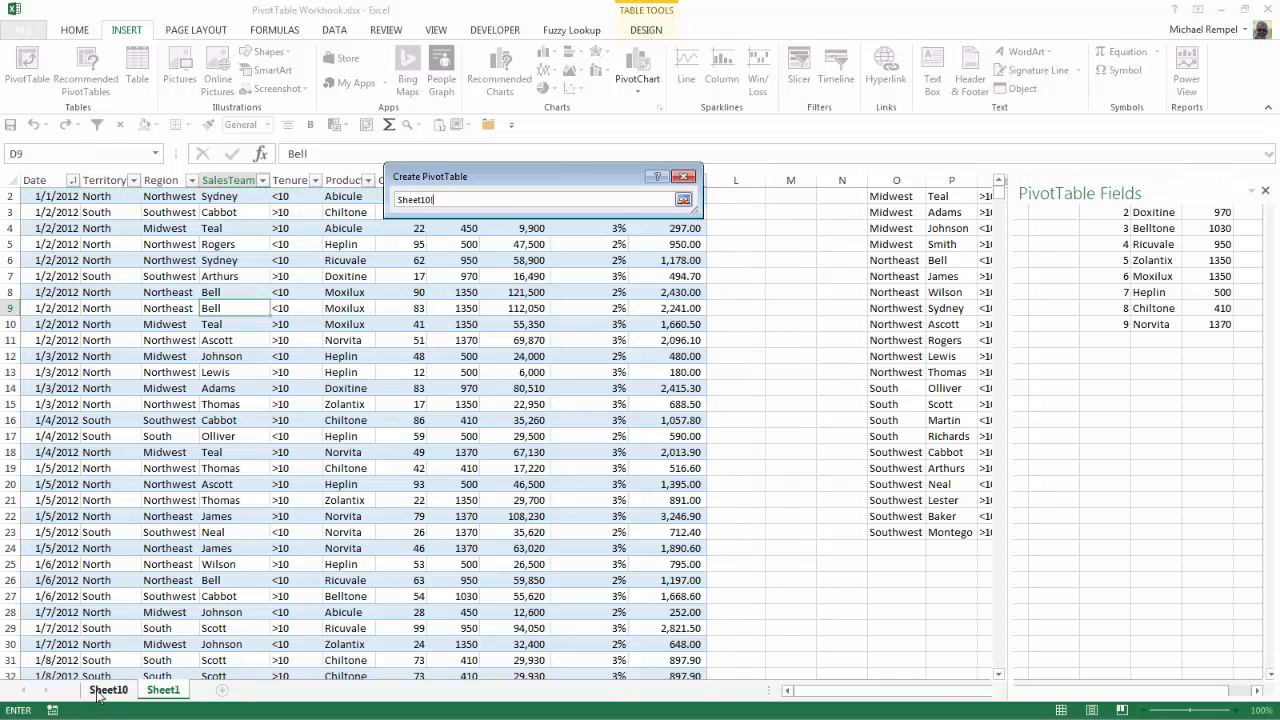
click(421, 243)
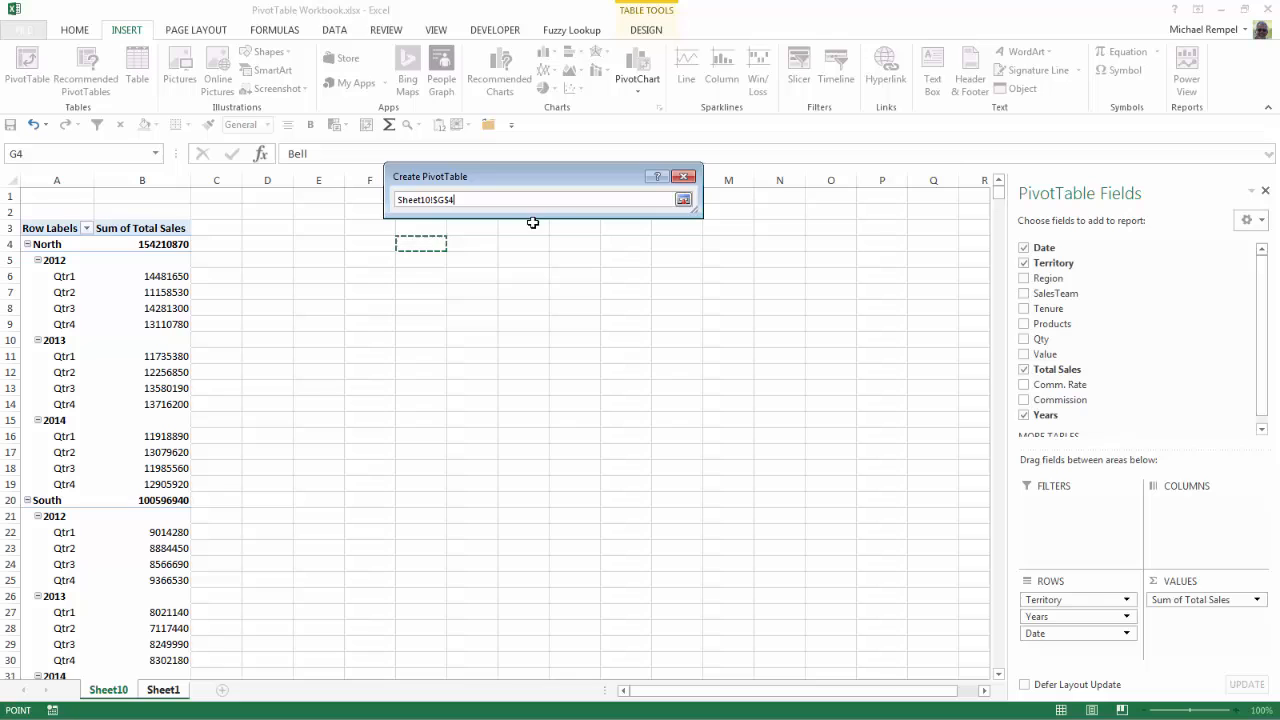
click(683, 199)
click(580, 408)
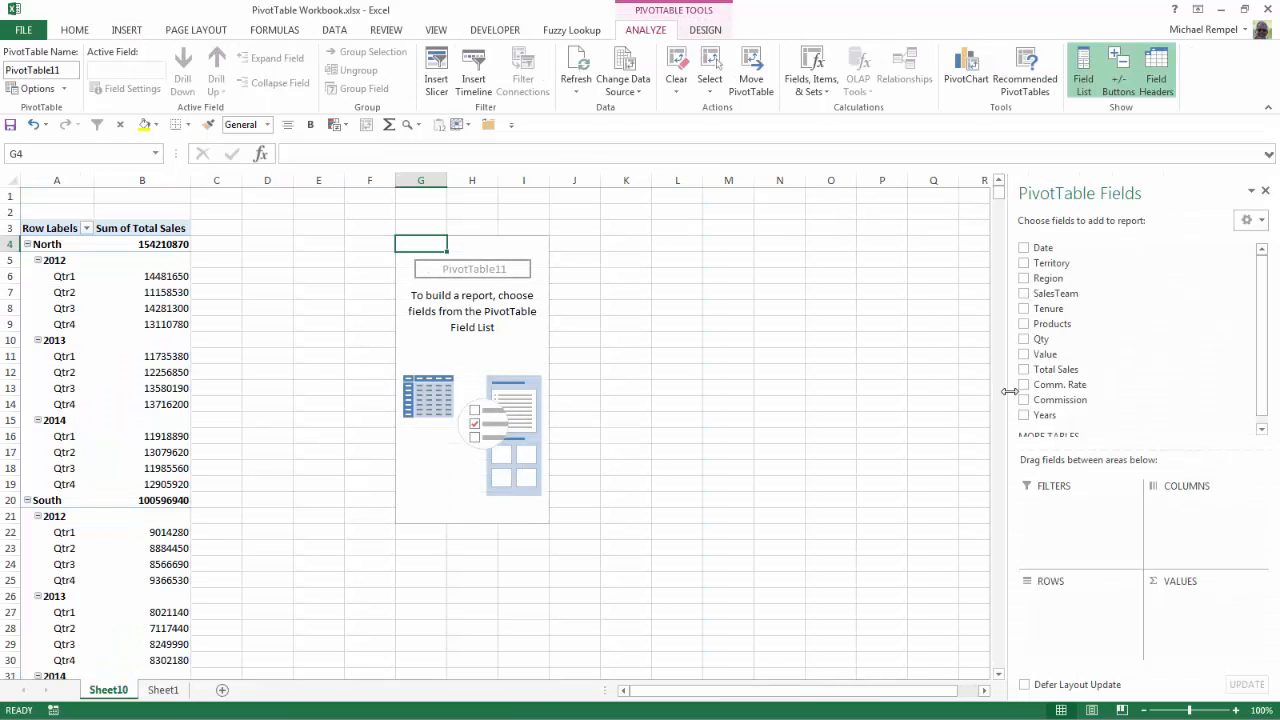
drag(1076, 380, 1064, 632)
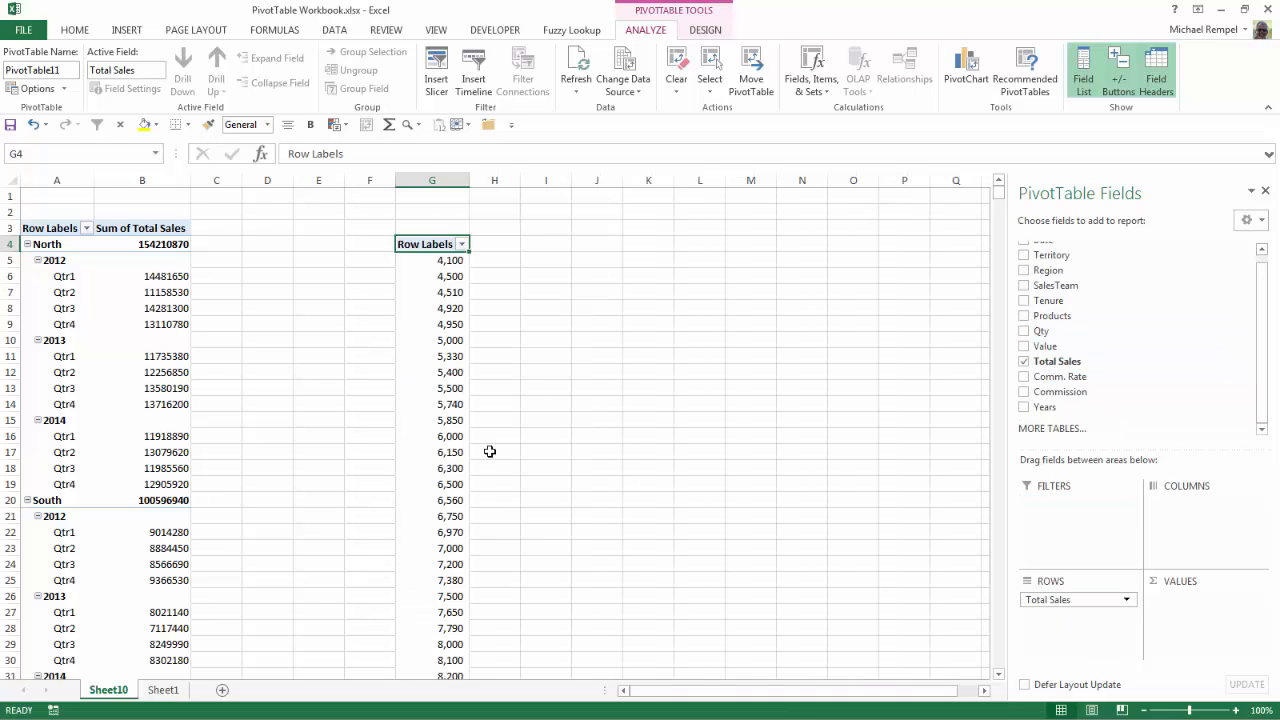
- Group the Total Sales row labels in column G, starting at 0 and ending at 150000, in intervals of 25000
click(429, 327)
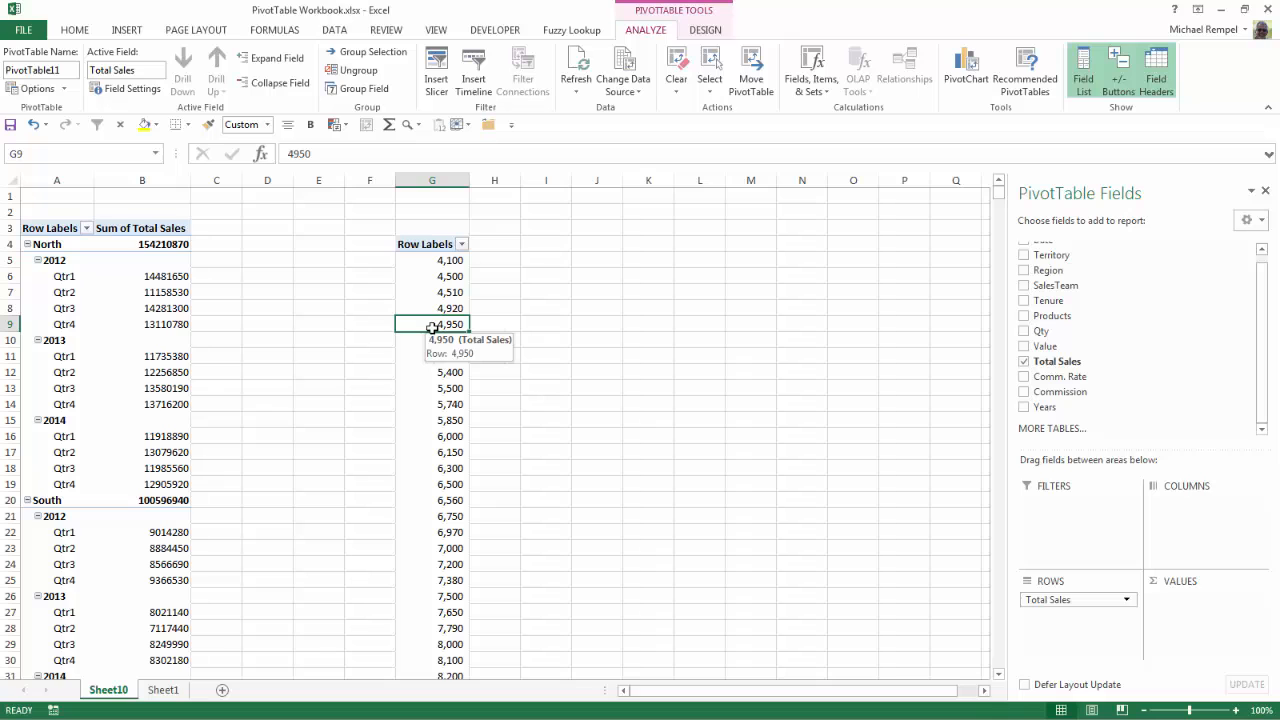
key(ctrl+Down)
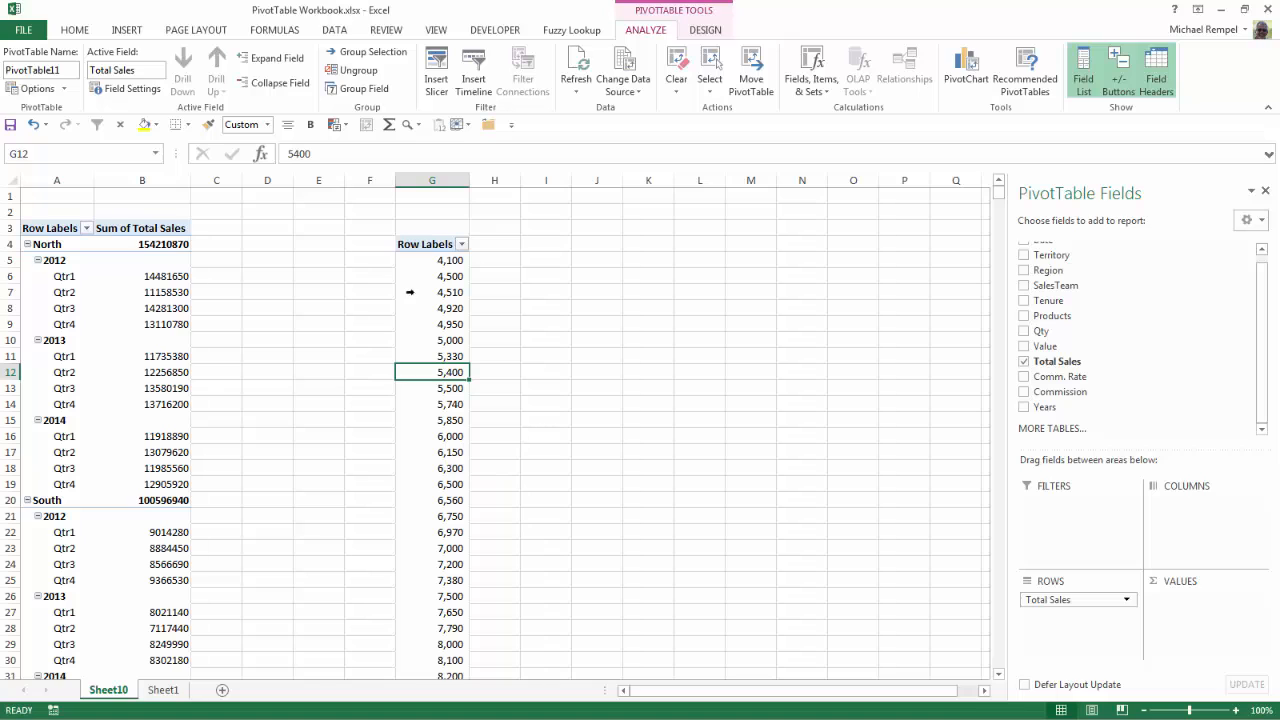
click(366, 52)
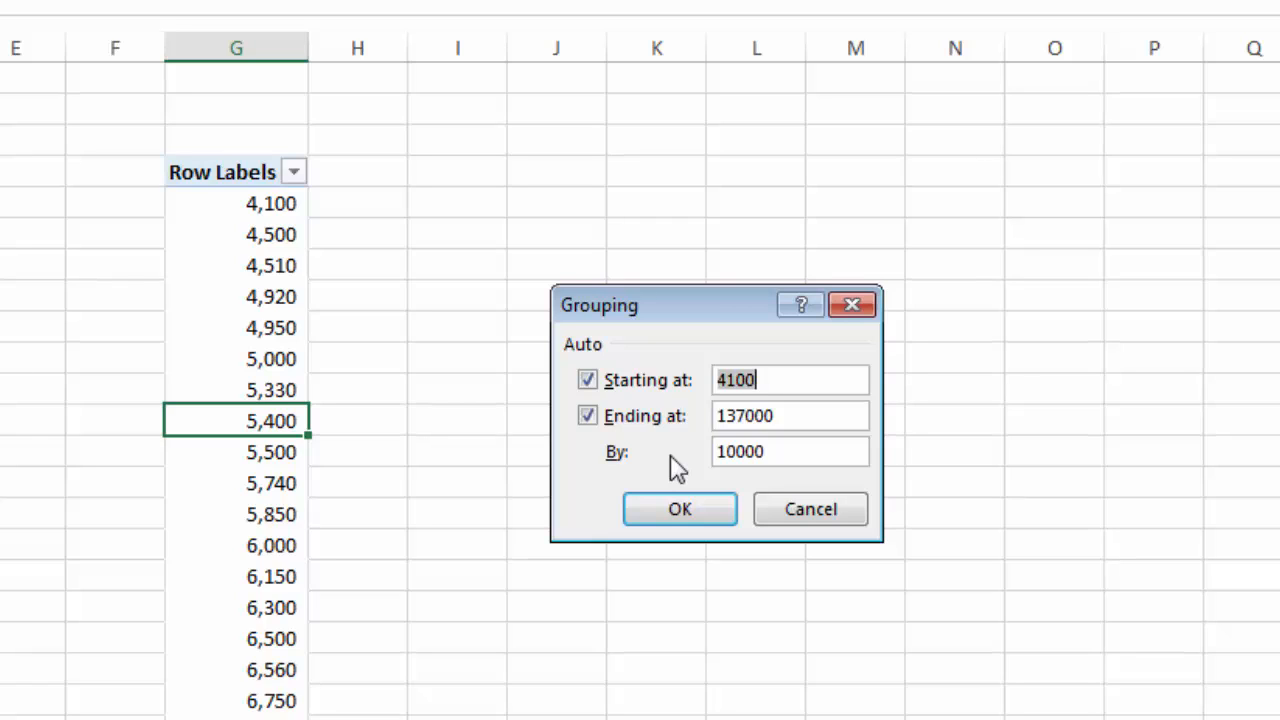
text(0)
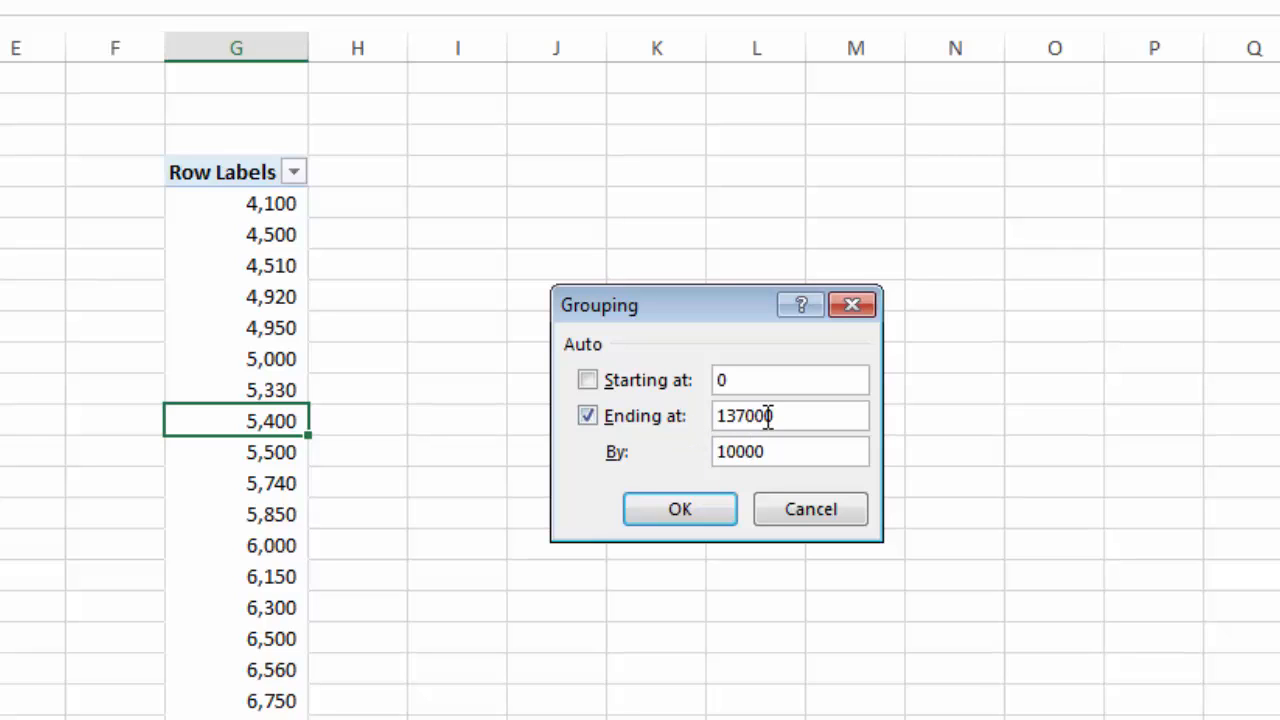
drag(792, 420, 722, 414)
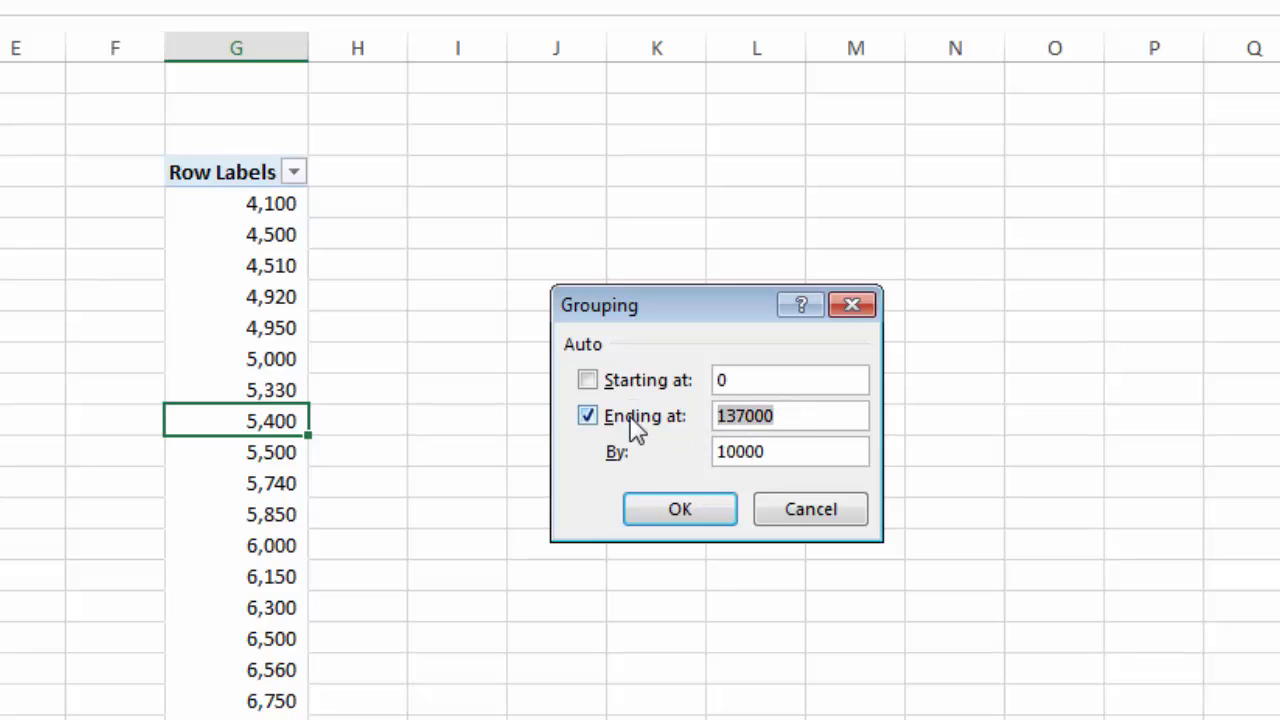
text(150000)
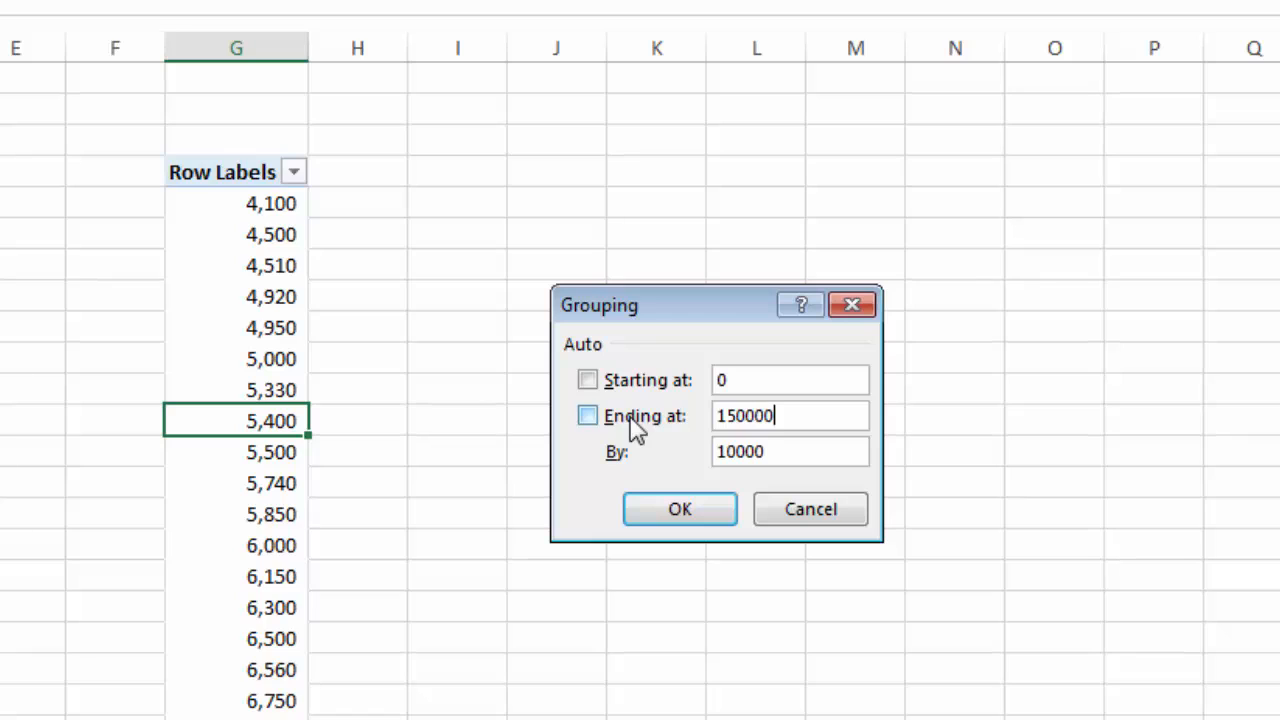
drag(780, 451, 669, 445)
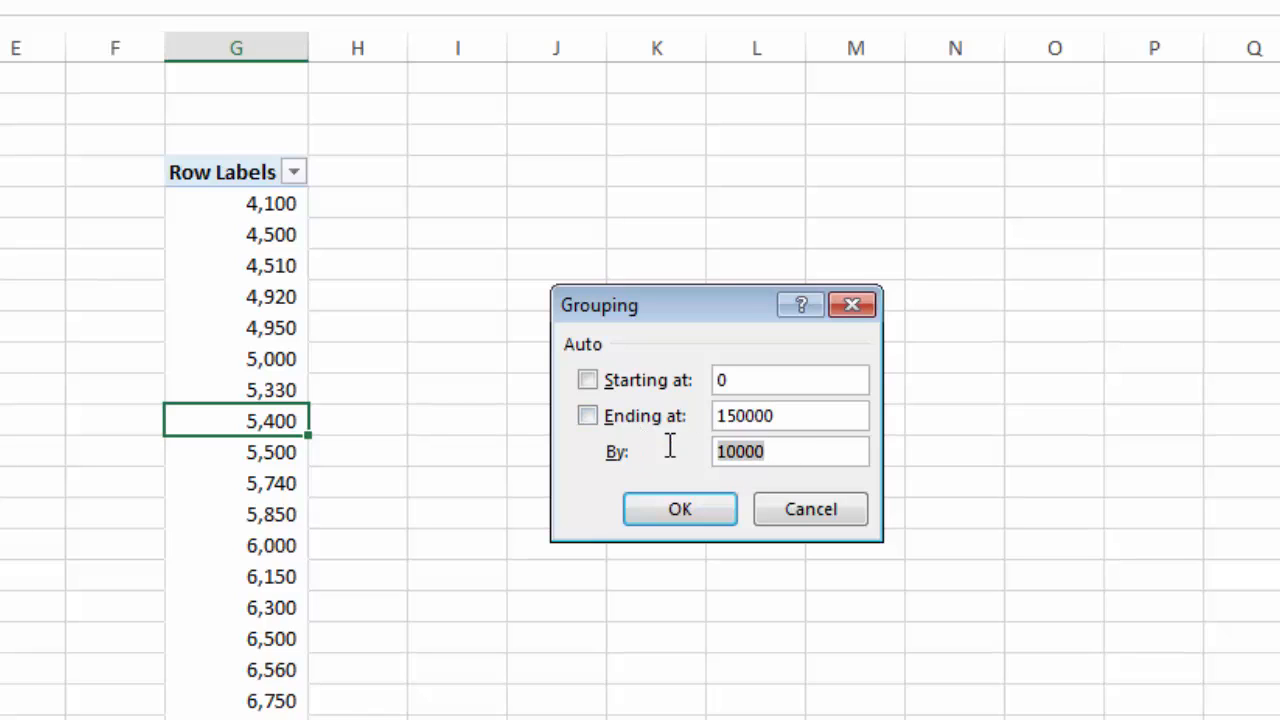
text(25000)
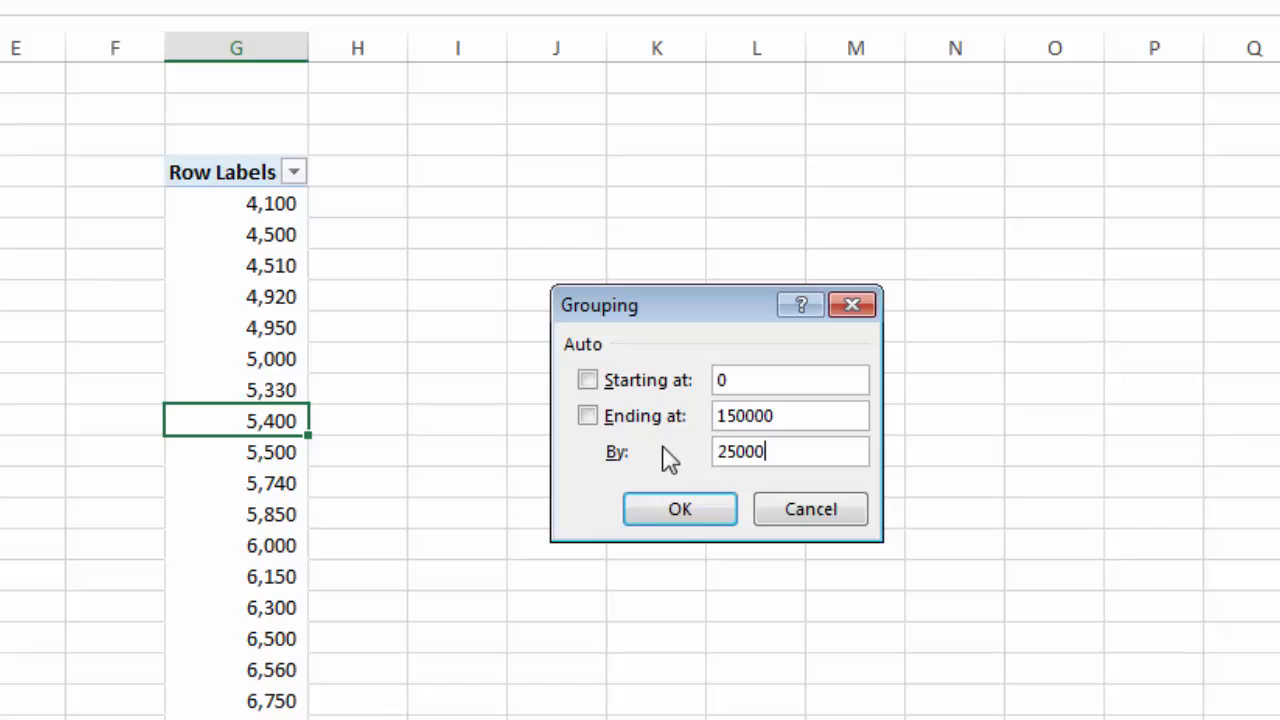
click(676, 510)
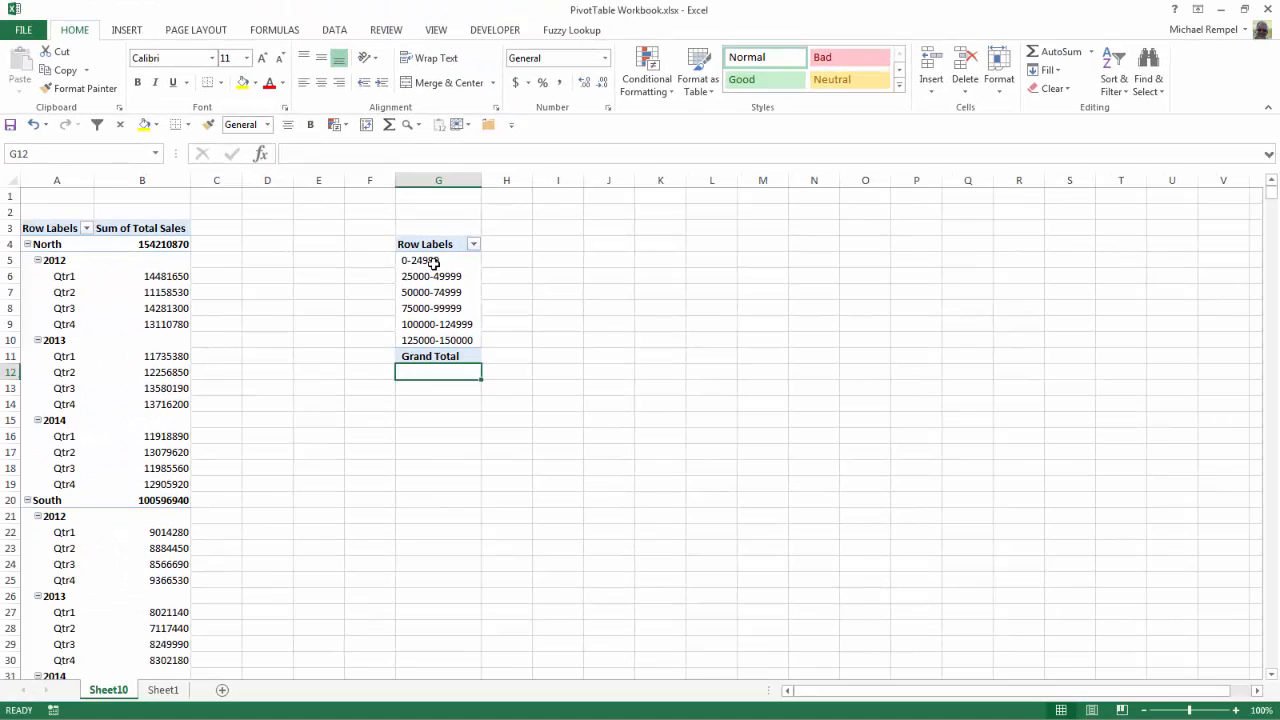
- Right-align the sales range labels in cells G5 to G10
drag(336, 236, 362, 327)
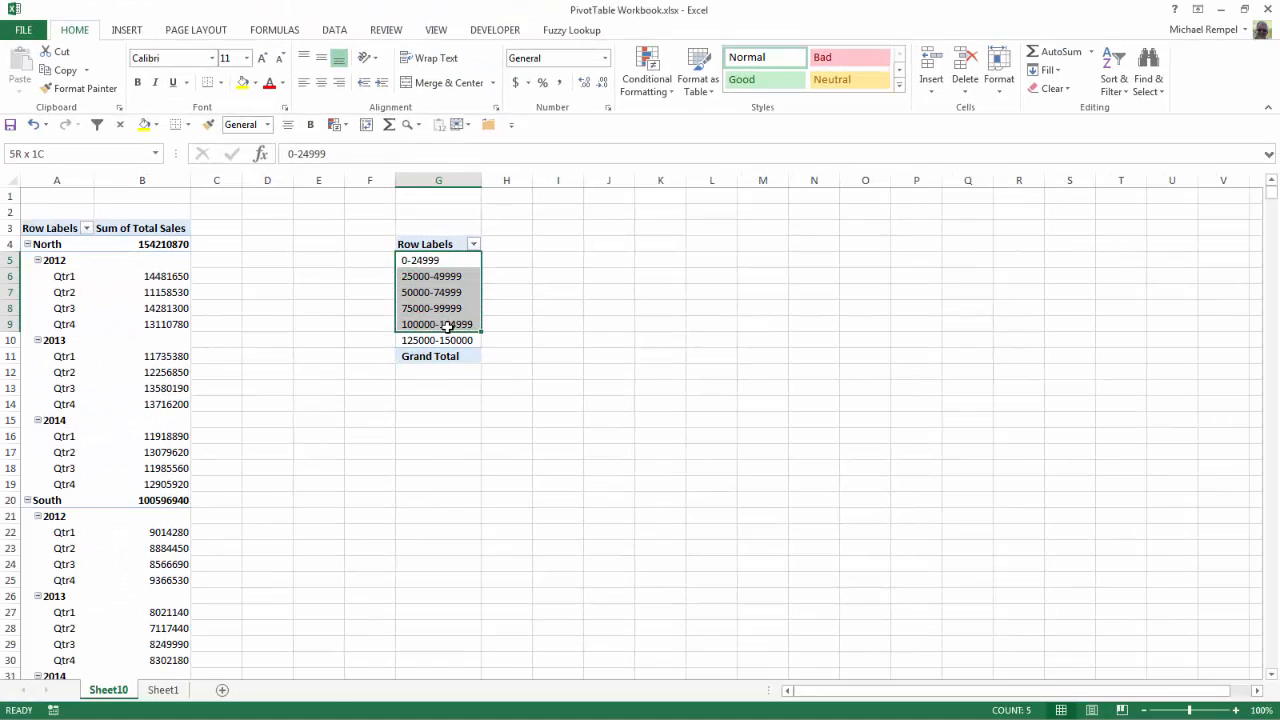
drag(449, 328, 452, 344)
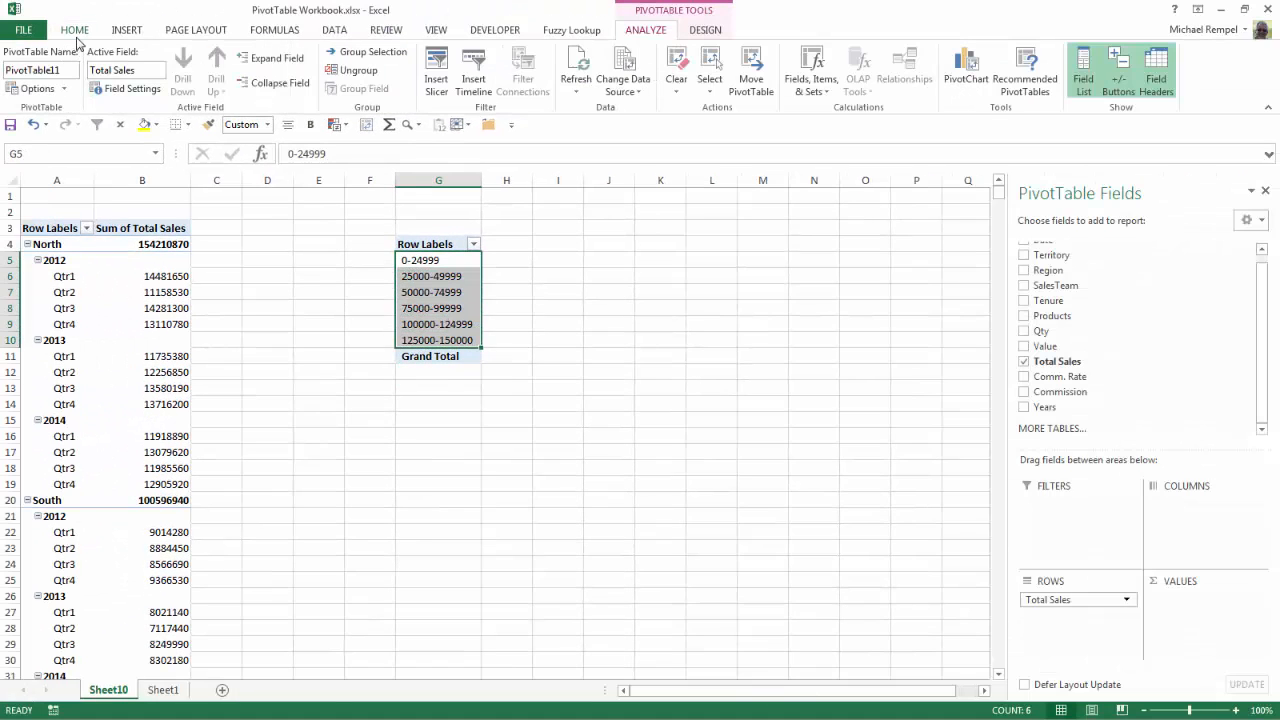
click(80, 34)
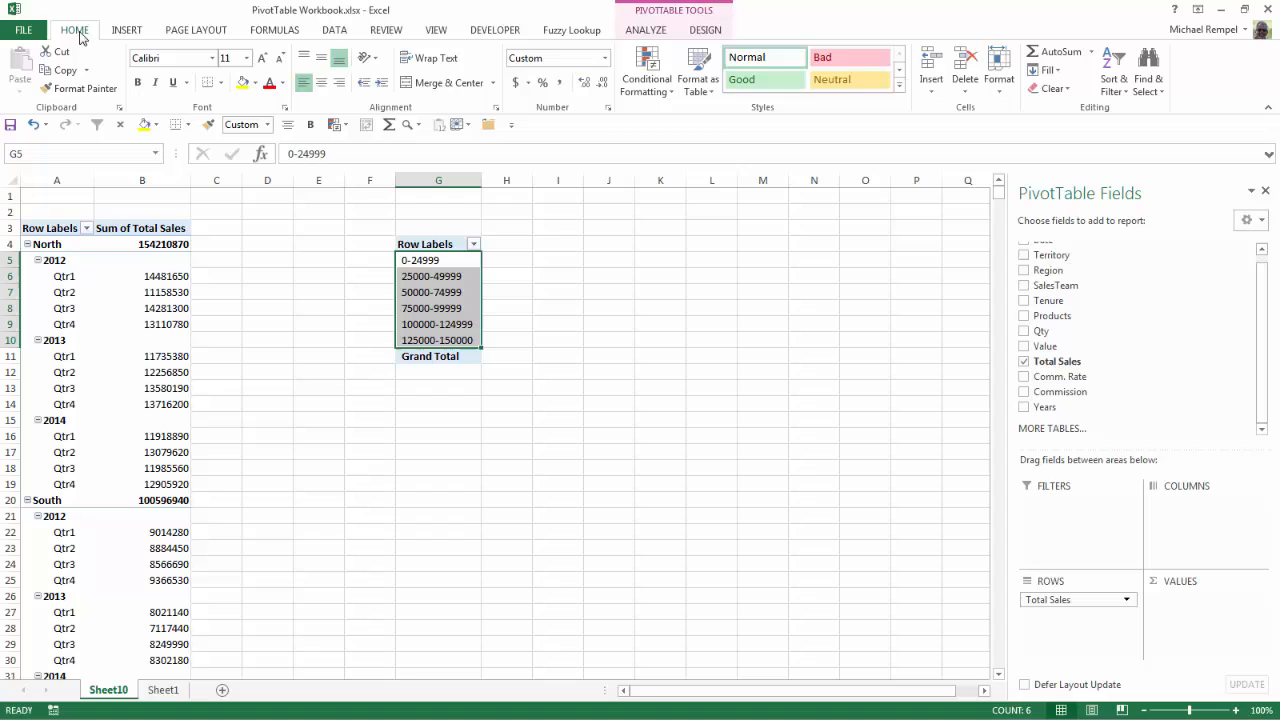
click(340, 82)
click(465, 307)
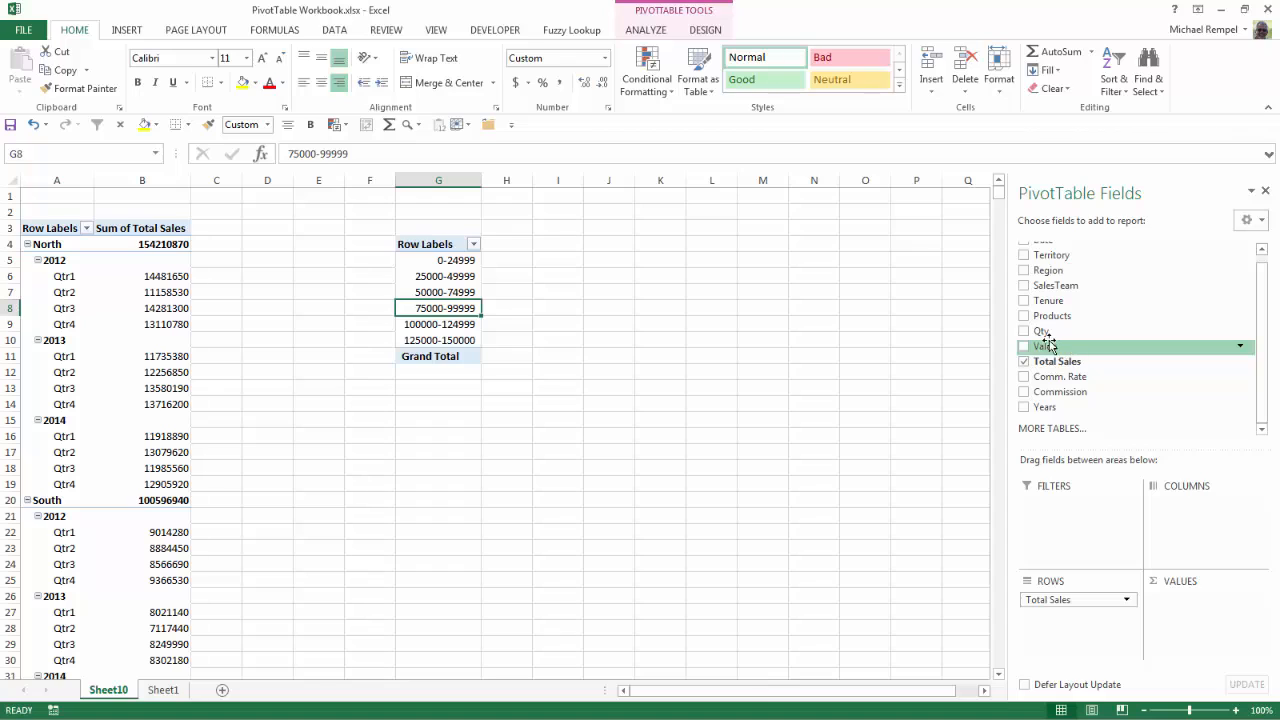
- Add Total Sales, Qty and a second Total Sales as value fields of the sales range PivotTable
drag(1058, 363, 1210, 630)
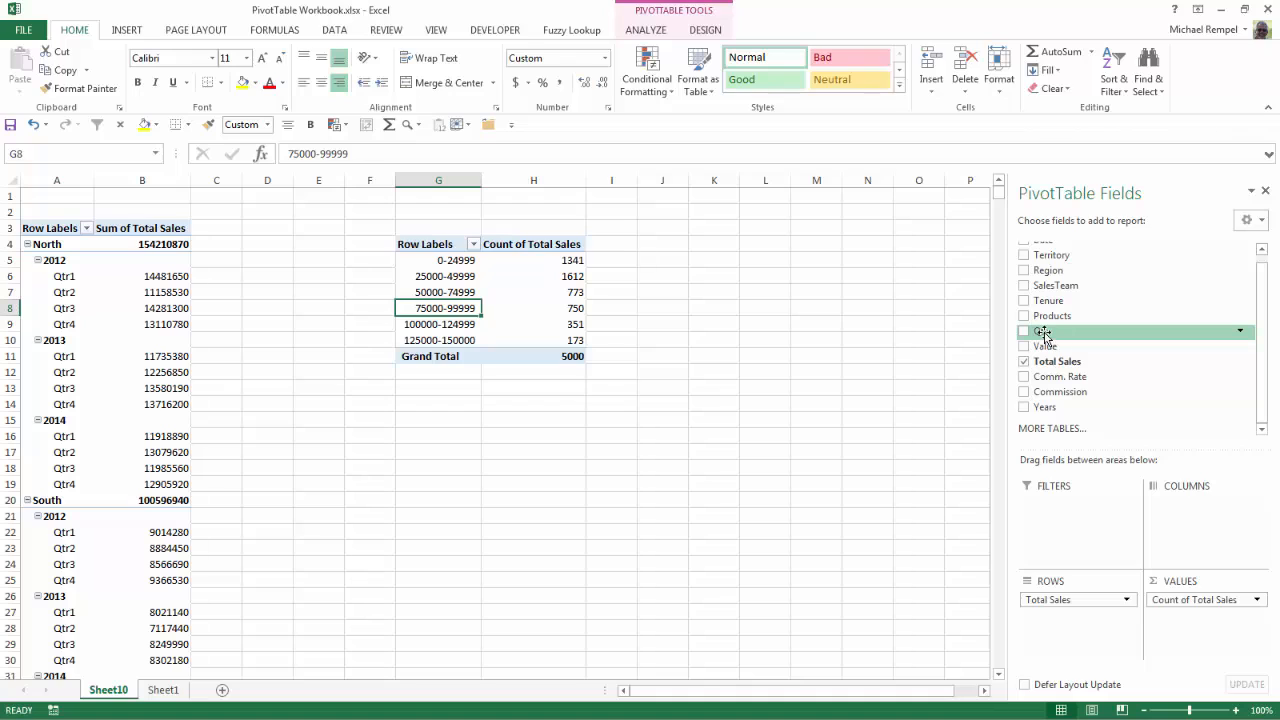
drag(1042, 331, 1204, 646)
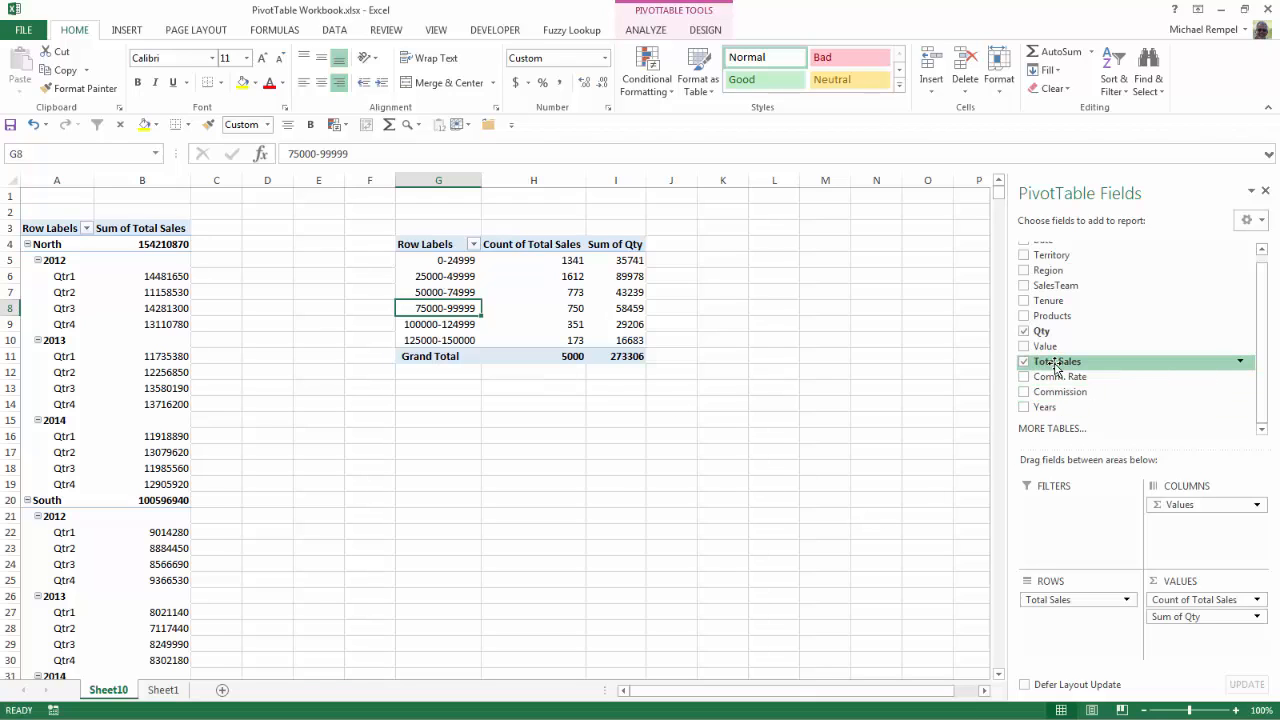
mouse_move(1055, 366)
mouse_down()
mouse_move(1166, 457)
mouse_move(1208, 658)
mouse_up()
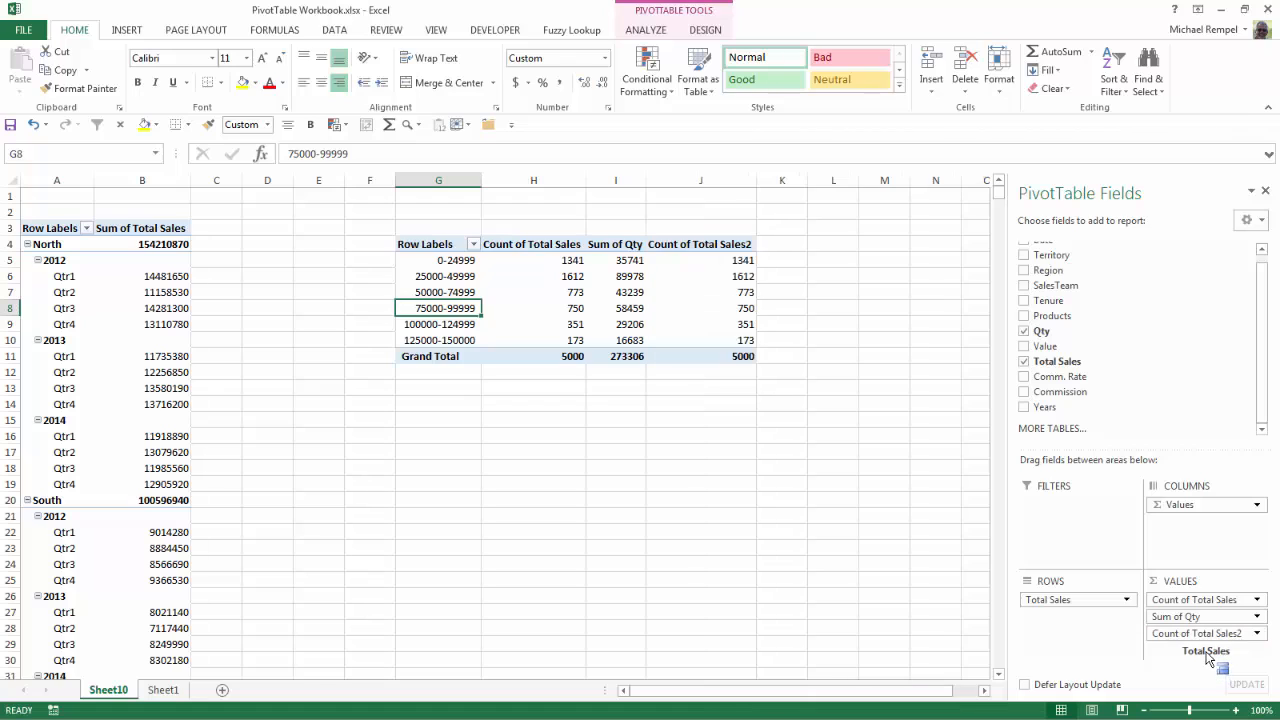
- Summarize the second Total Sales value field by Sum
click(1252, 630)
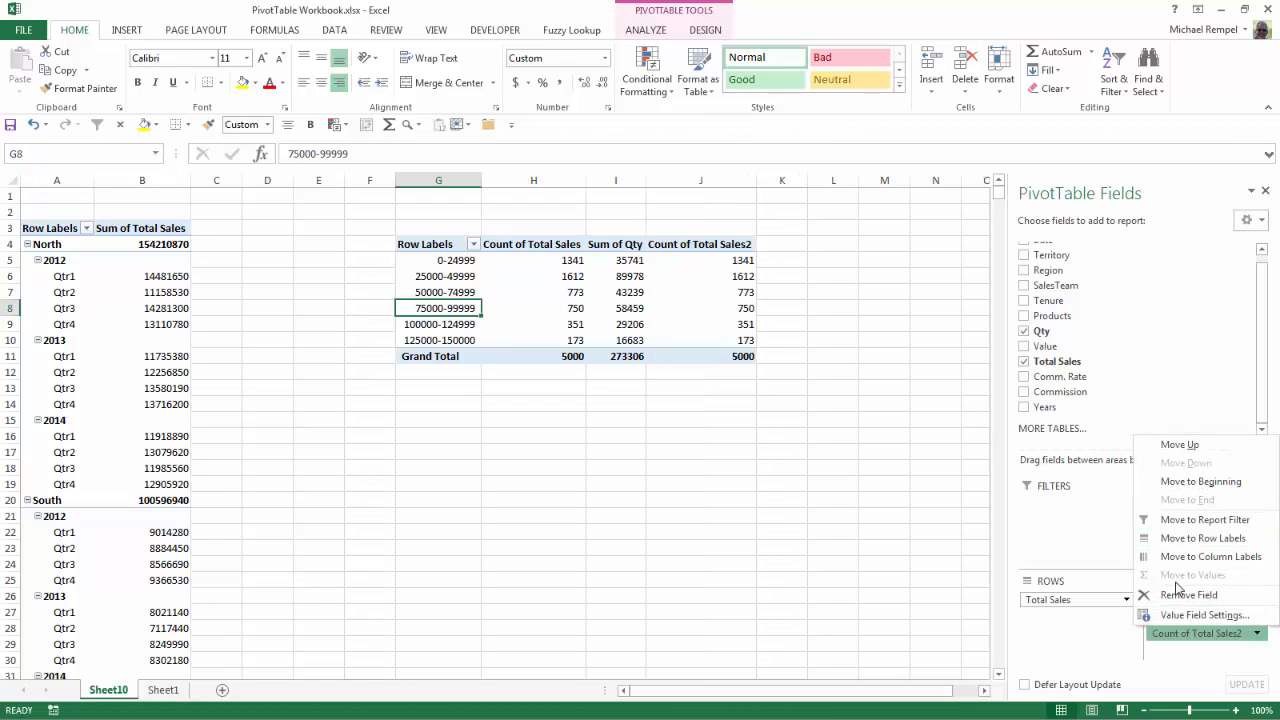
click(1200, 615)
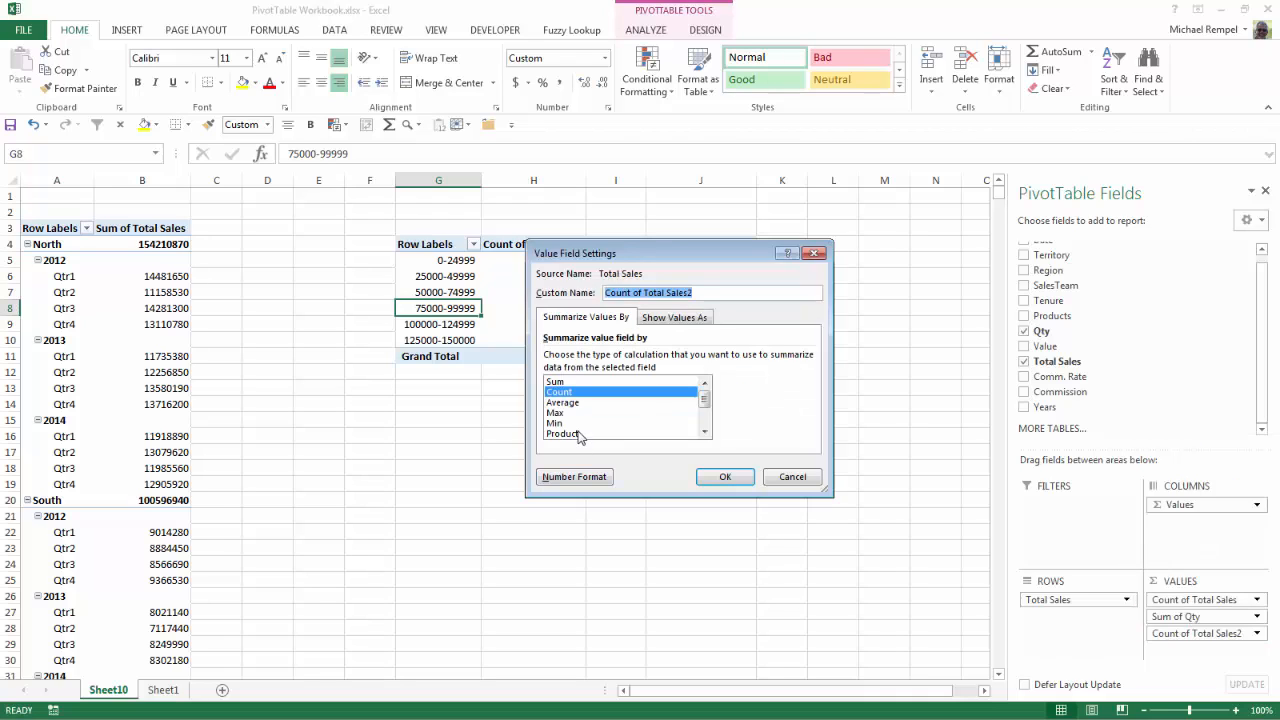
click(562, 383)
click(726, 479)
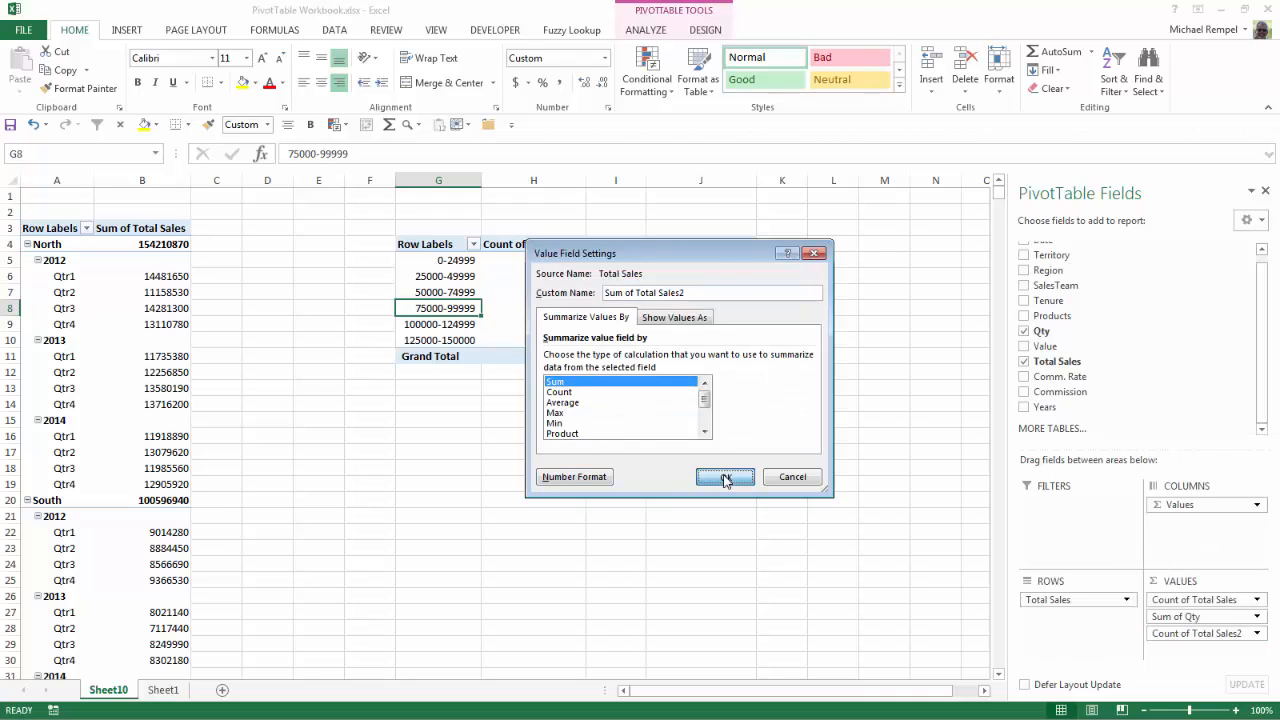